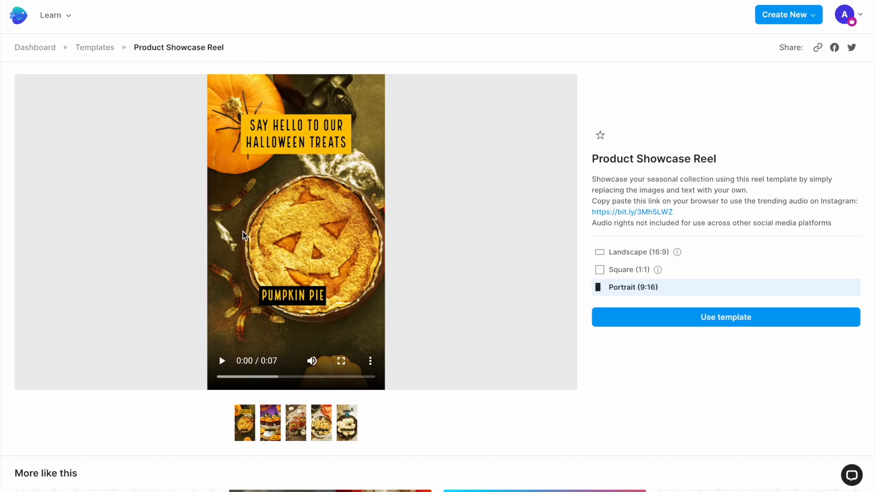
Preview the Product Showcase Reel template and open its portrait 9:16 version for editing.
left_click(219, 361)
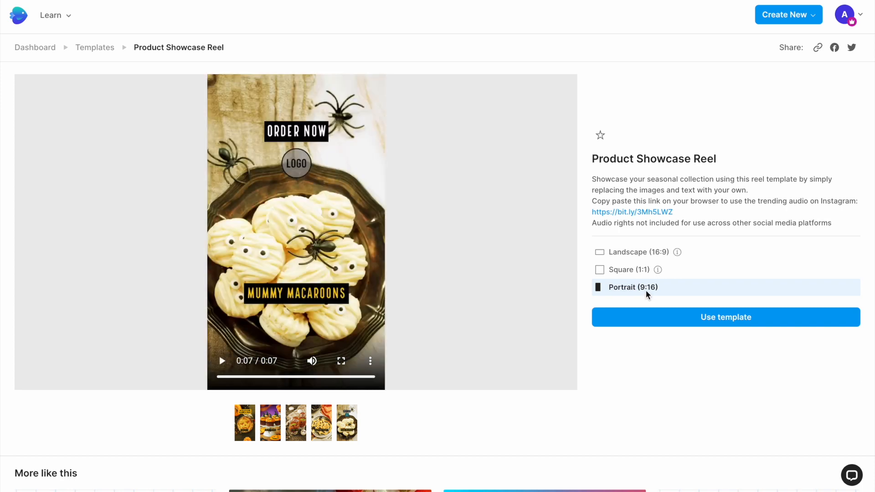
left_click(701, 318)
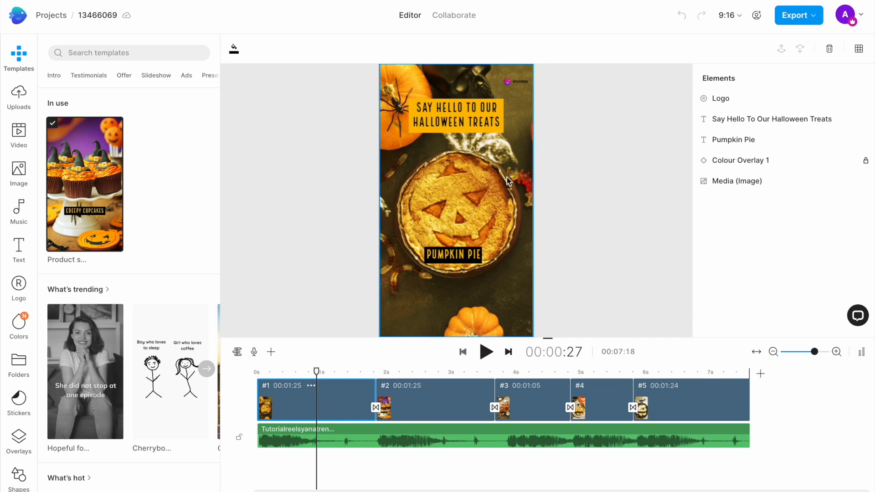
Scrub through the reel's scenes and look over the image, text, music and uploaded media libraries.
left_click(294, 371)
left_click_drag(294, 372, 542, 380)
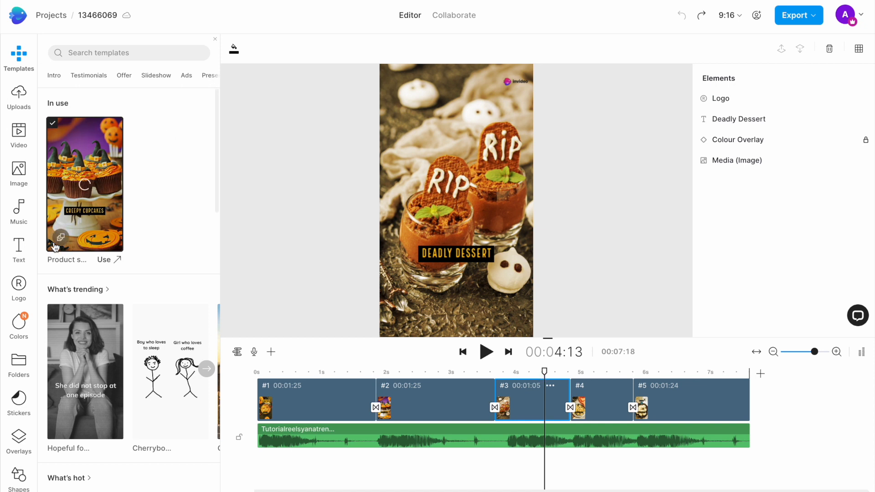
left_click(22, 172)
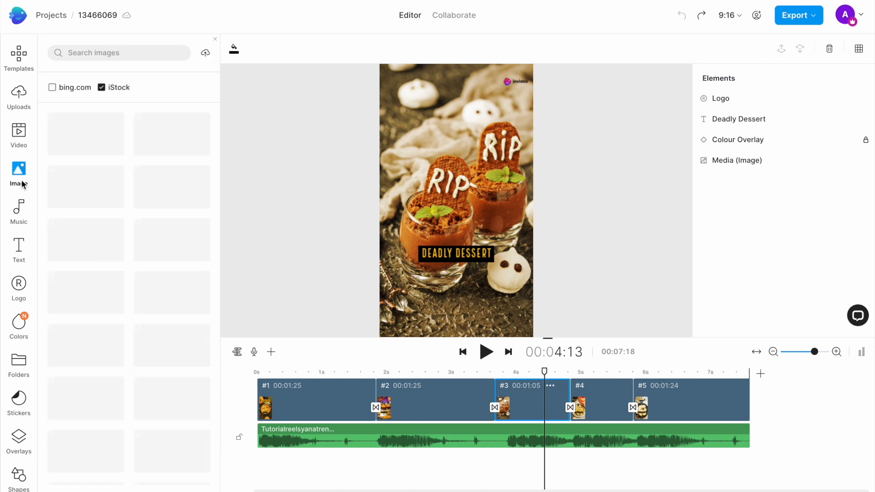
left_click(19, 244)
left_click(20, 212)
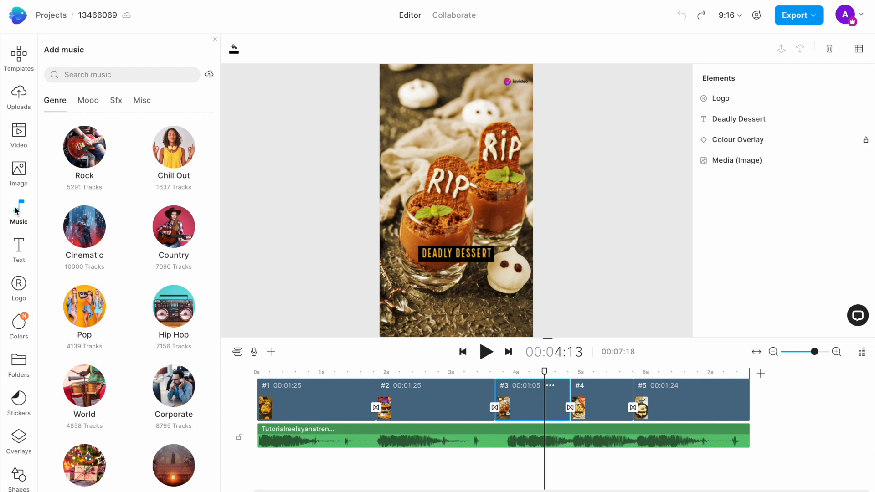
left_click(20, 96)
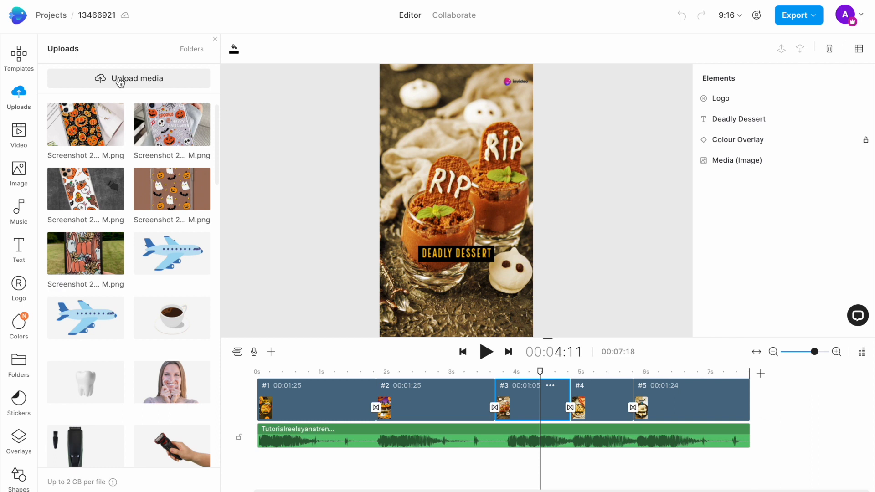
Search the image library for "halloween nails".
left_click(15, 171)
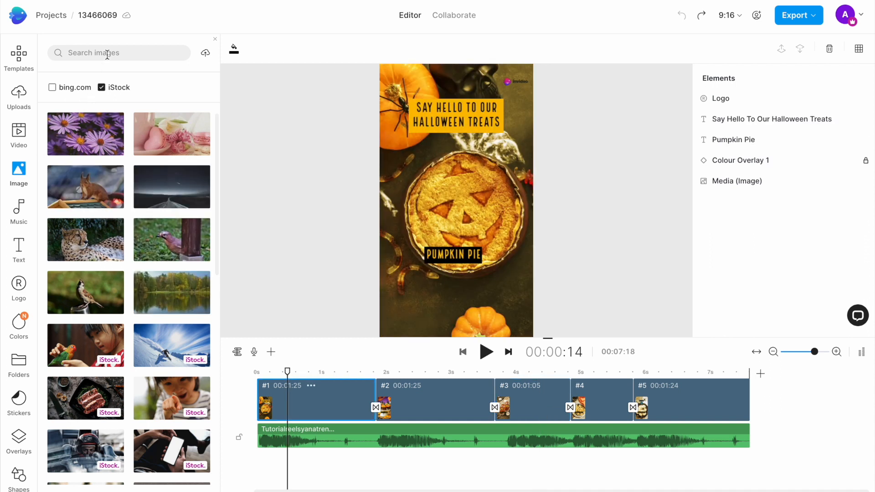
left_click(108, 54)
type("halloween nails")
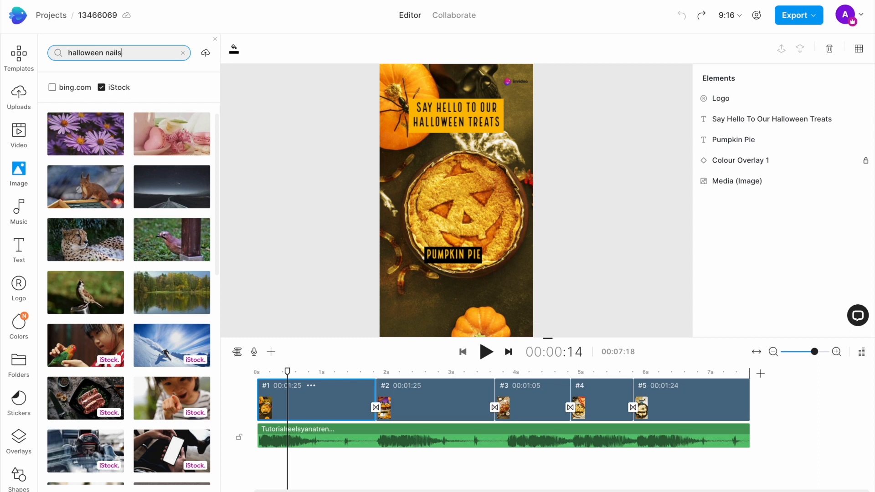
key("Return")
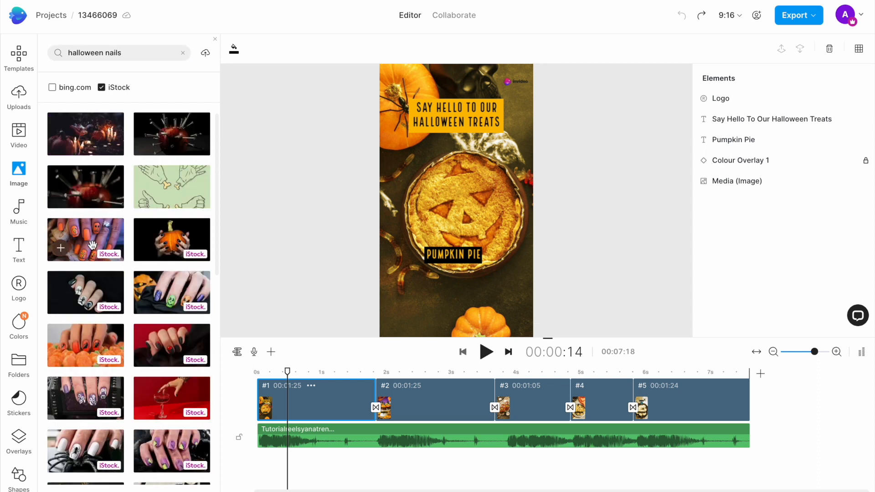
Replace the first scene's pumpkin pie image with the orange pumpkin-face nails photo and crop it to Best fit.
left_click_drag(91, 245, 423, 96)
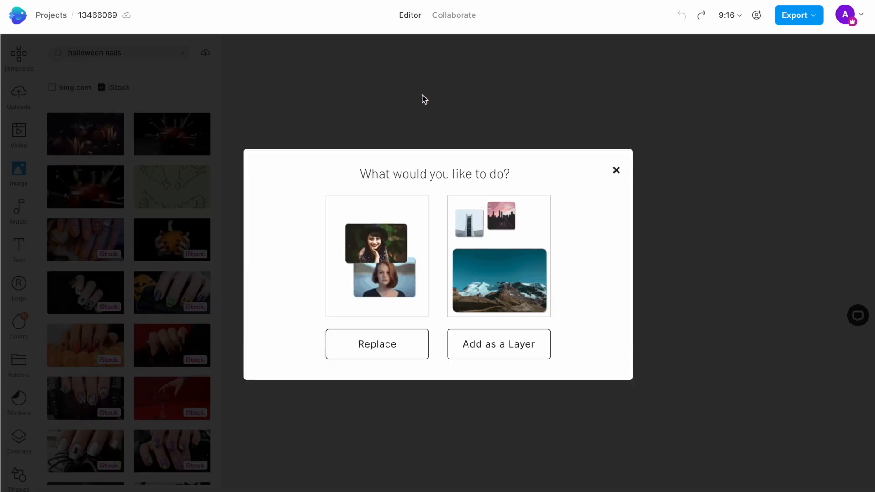
left_click(369, 347)
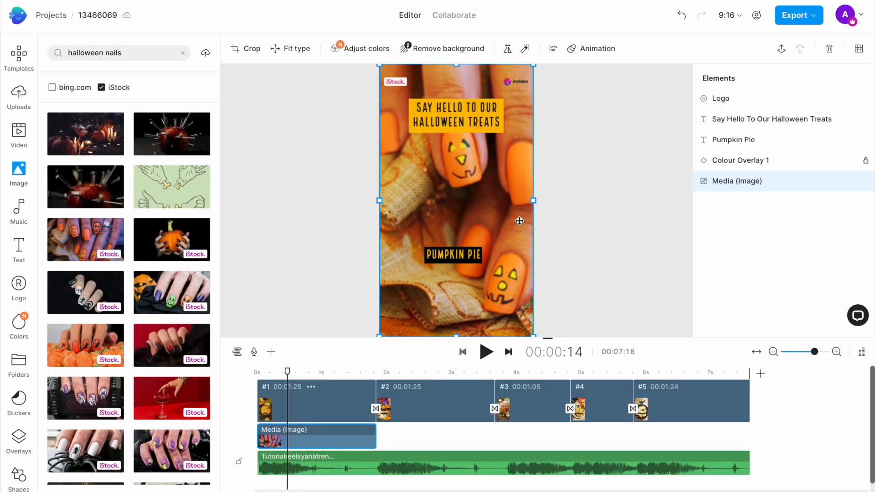
left_click(253, 49)
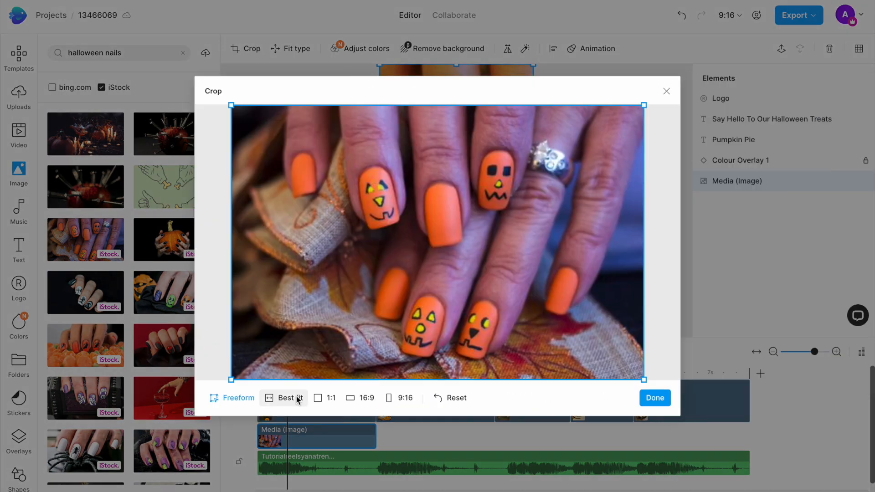
left_click(297, 398)
left_click(655, 398)
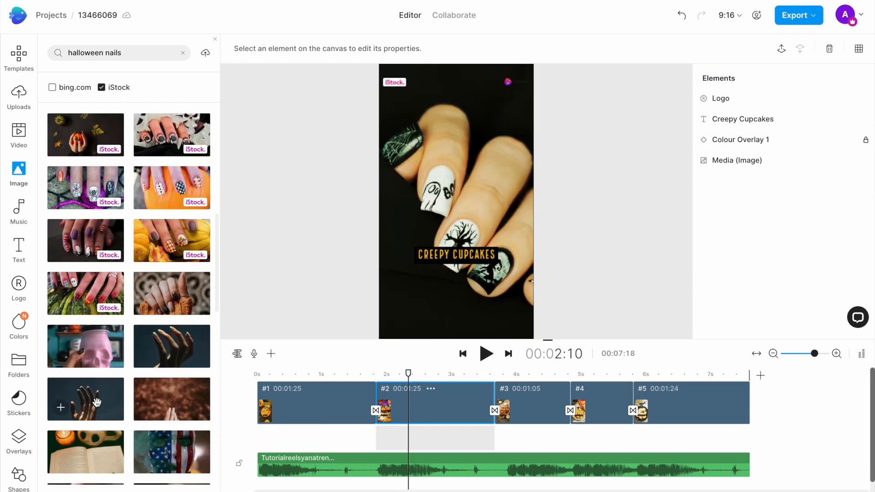
Add the raised-hand image as a layer in the second scene and delete that layer again.
left_click(97, 402)
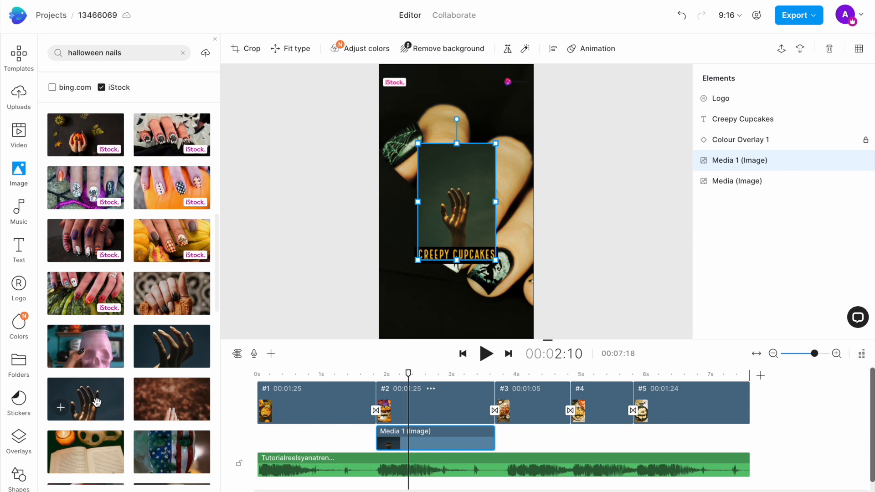
key("Delete")
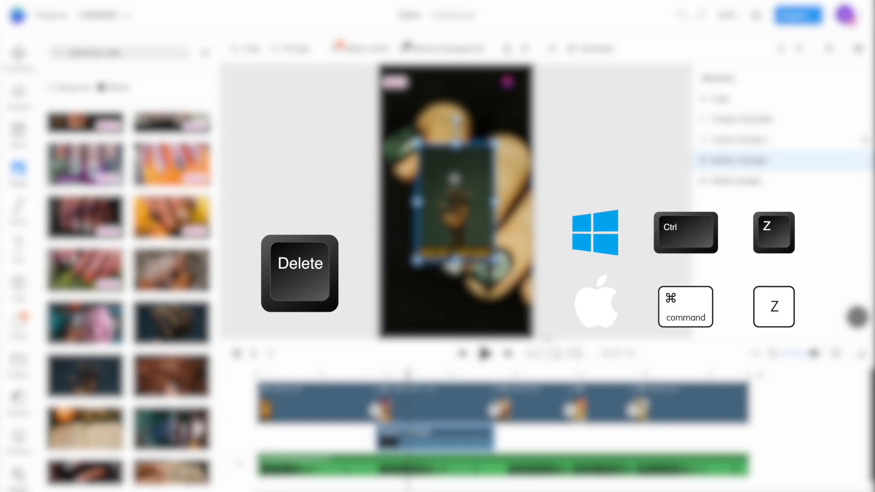
key("Delete")
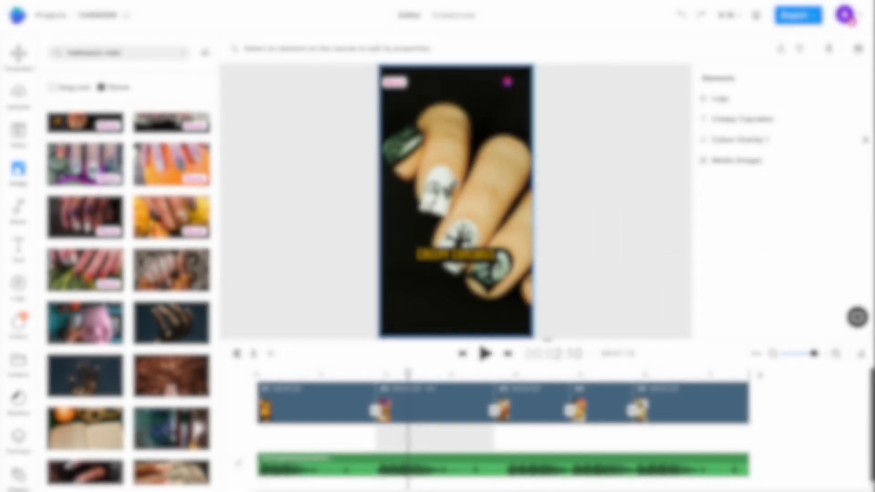
Replace the first scene's heading with "Give your nails a Halloween makeover".
left_click(291, 379)
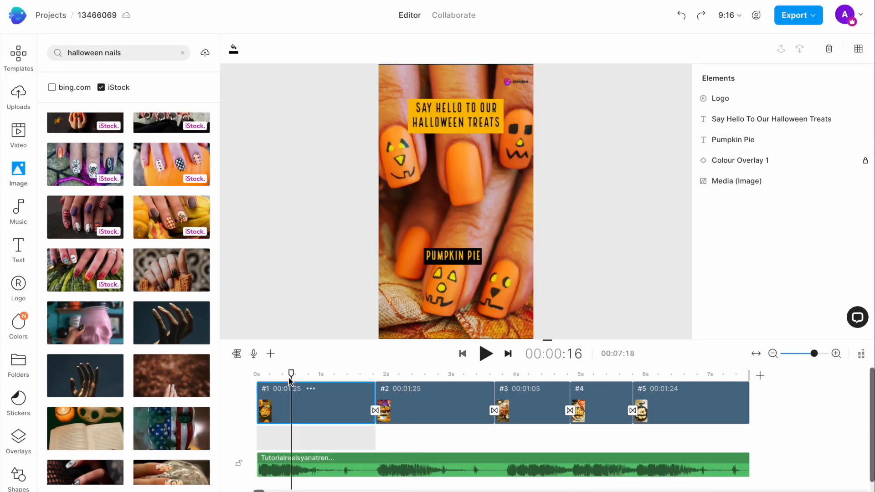
left_click(447, 107)
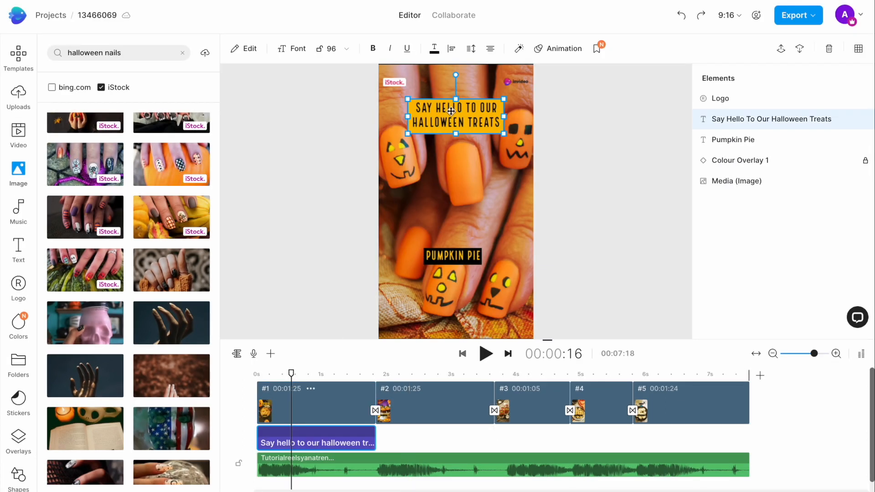
double_click(451, 111)
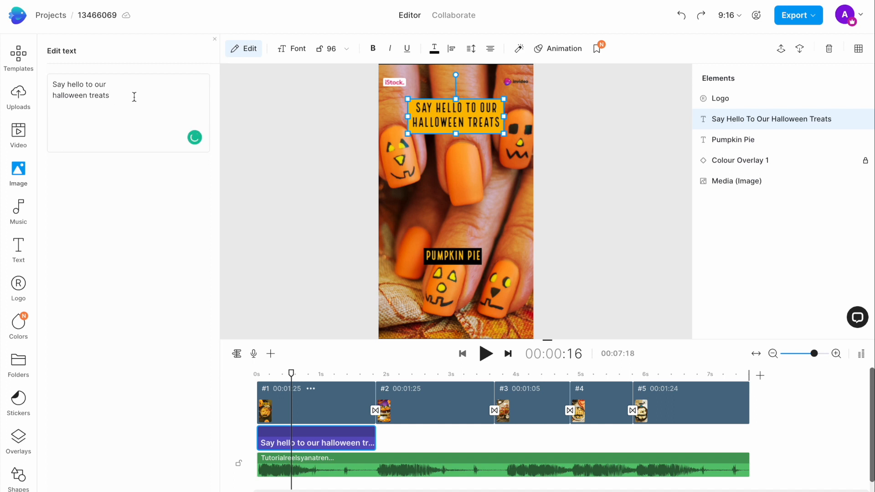
left_click_drag(133, 94, 51, 81)
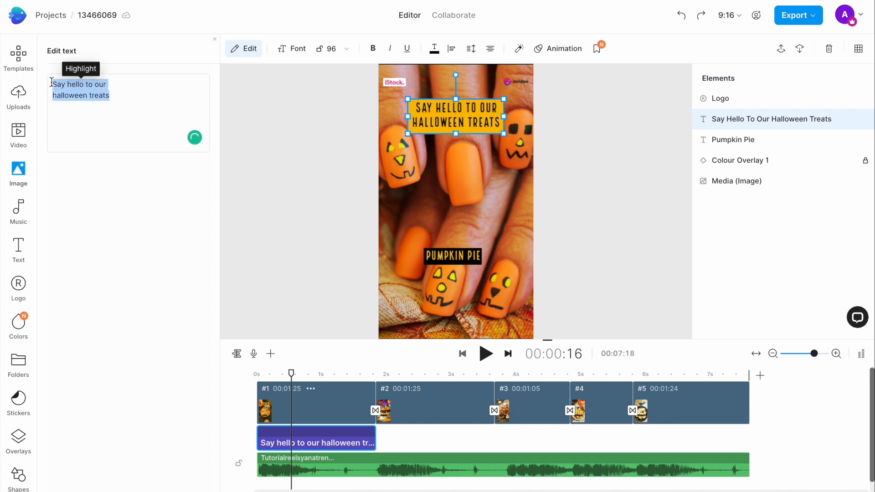
type("Give your nails a Halloween makeover")
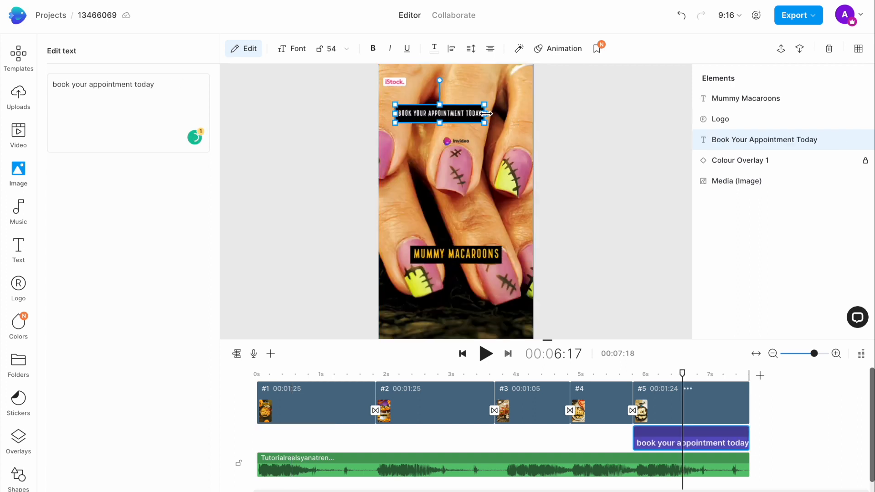
Widen the last scene's "book your appointment today" text box and swap the invideo logo for the black sparkling-hand logo.
left_click_drag(520, 114, 525, 115)
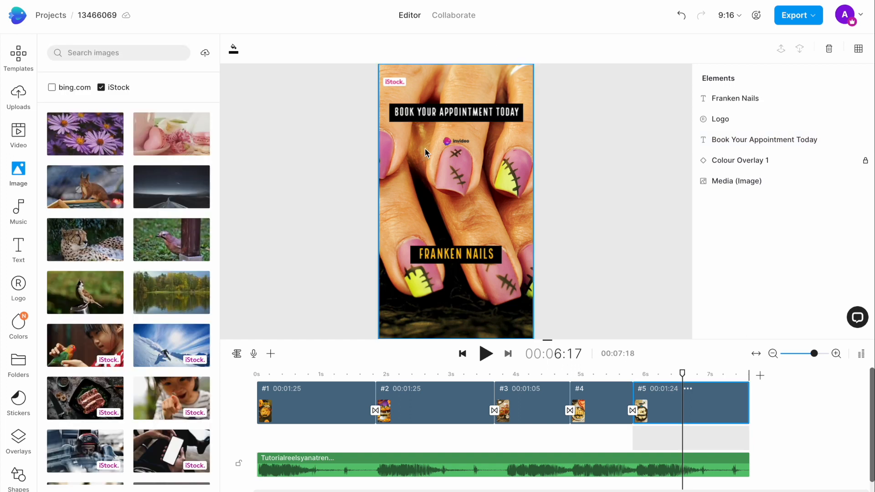
left_click(448, 141)
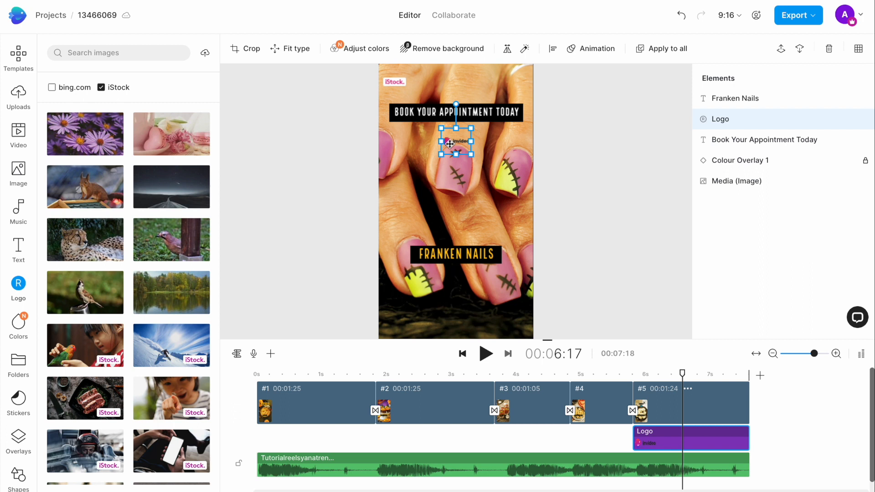
double_click(449, 141)
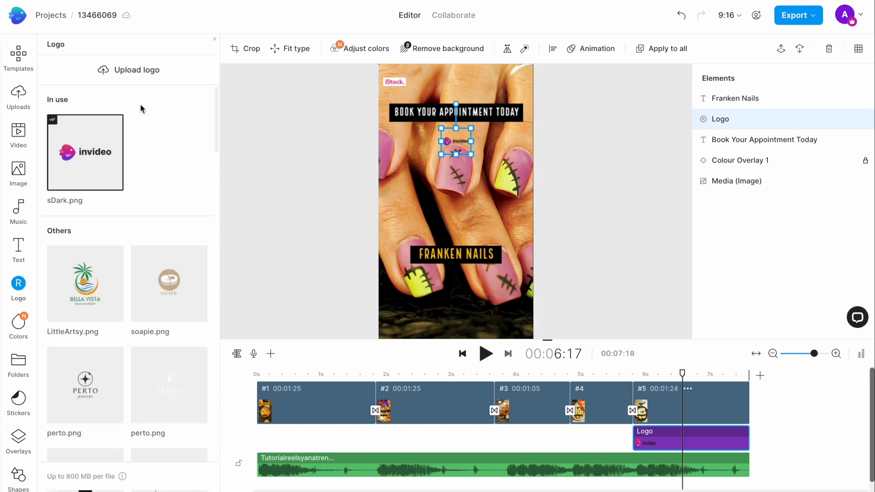
left_click(141, 80)
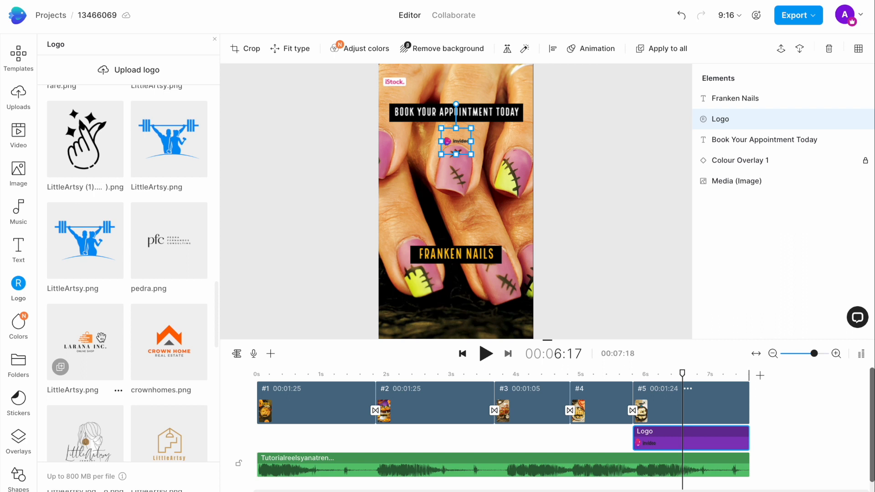
scroll(101, 336, "down", 1)
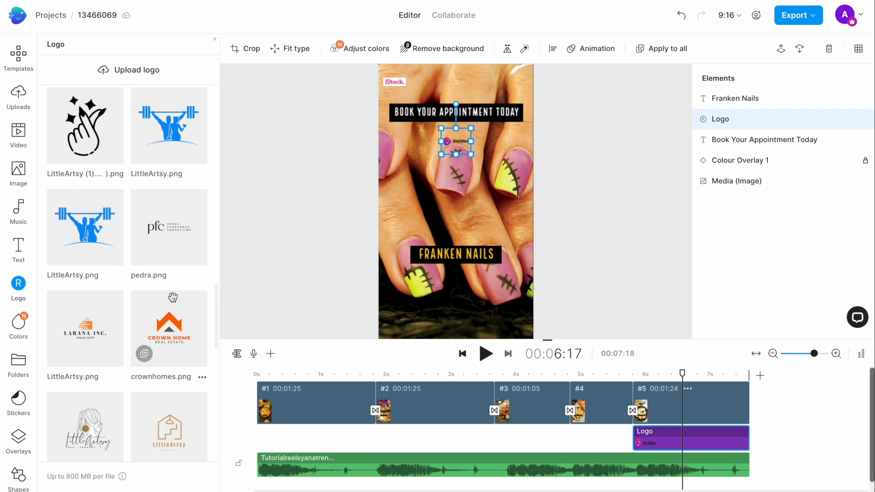
left_click(93, 134)
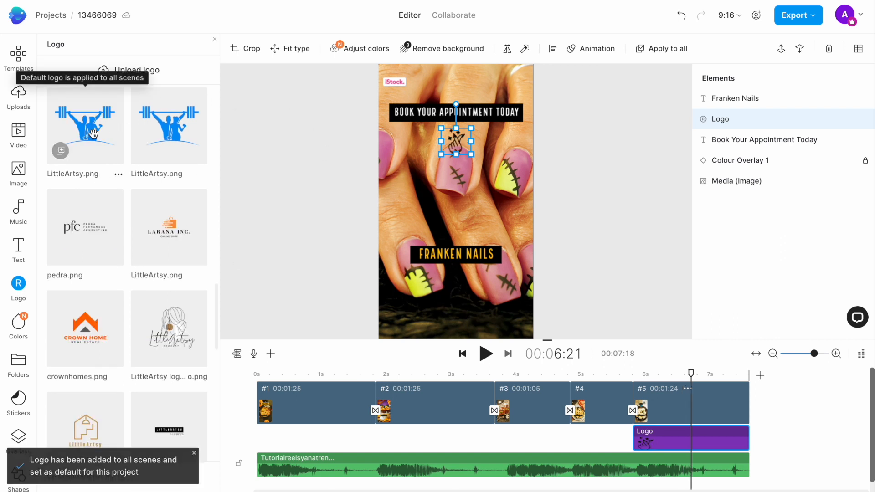
Play the finished nails reel from the beginning and export it at 1080p.
left_click(463, 353)
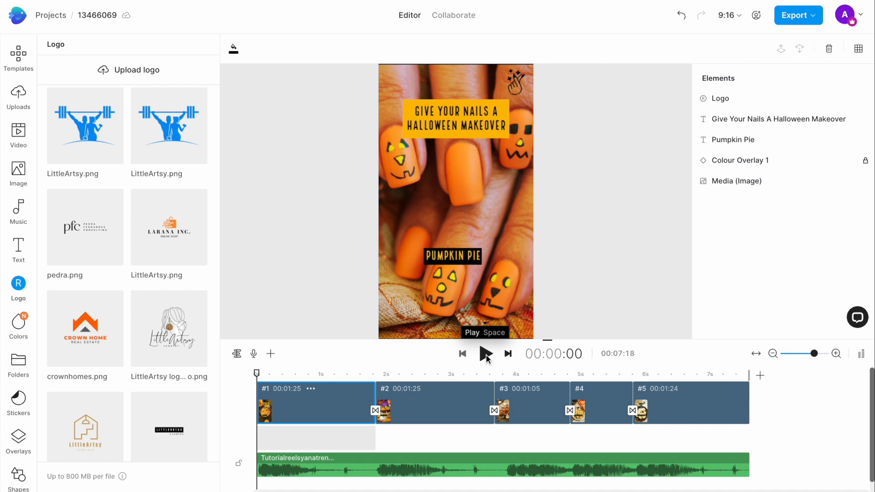
left_click(486, 354)
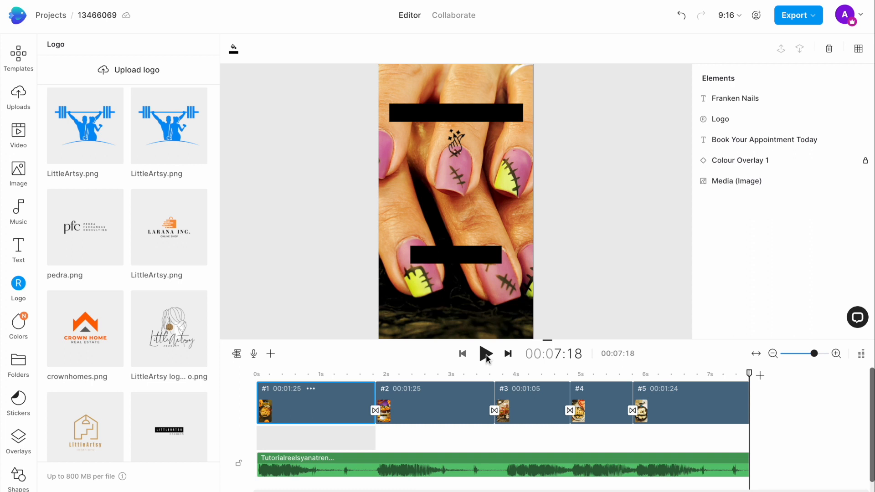
left_click(793, 16)
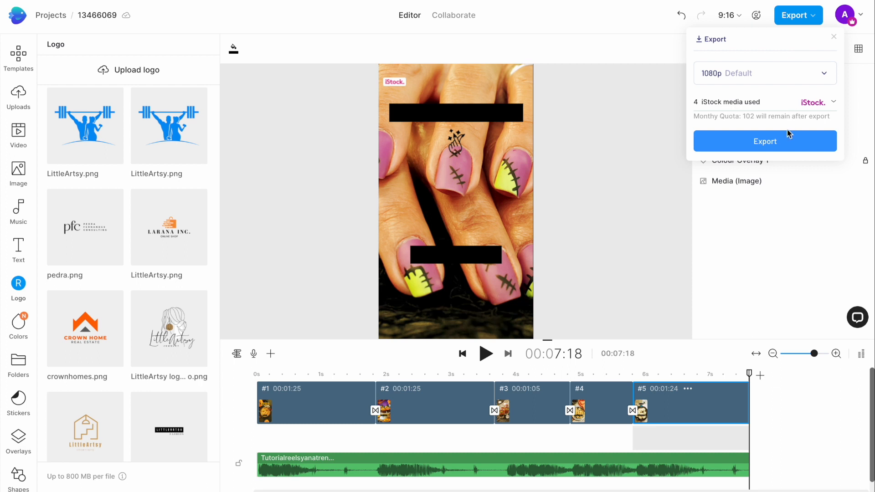
left_click(747, 145)
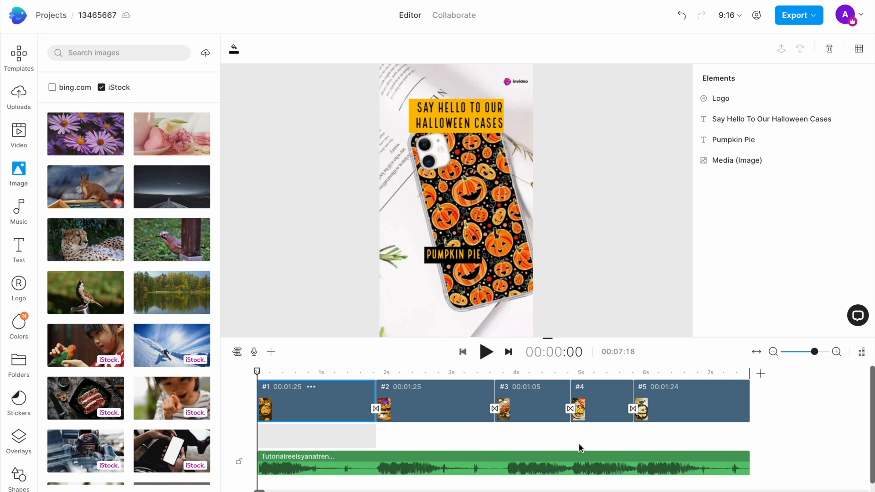
Play the Halloween phone case version of the reel.
left_click(485, 352)
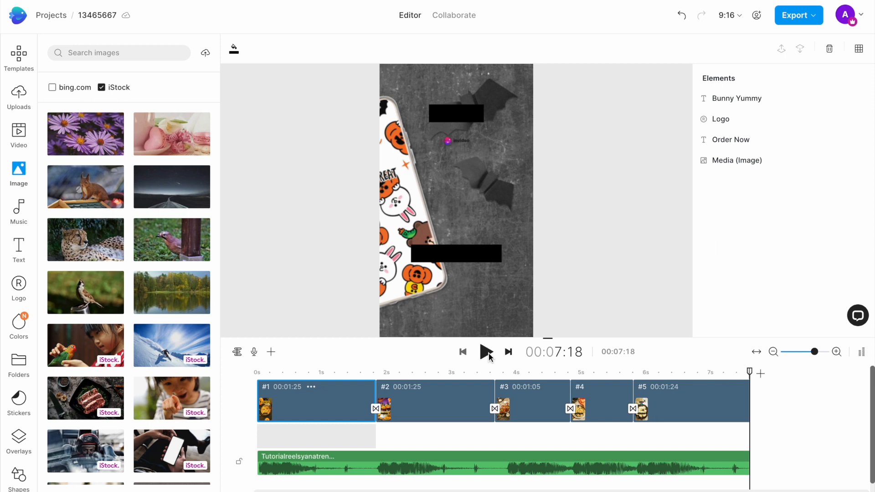
Switch to Instagram on the phone, add the nails video to a new reel and caption it "Happy #halloween nails 😍".
left_click_drag(673, 213, 590, 214)
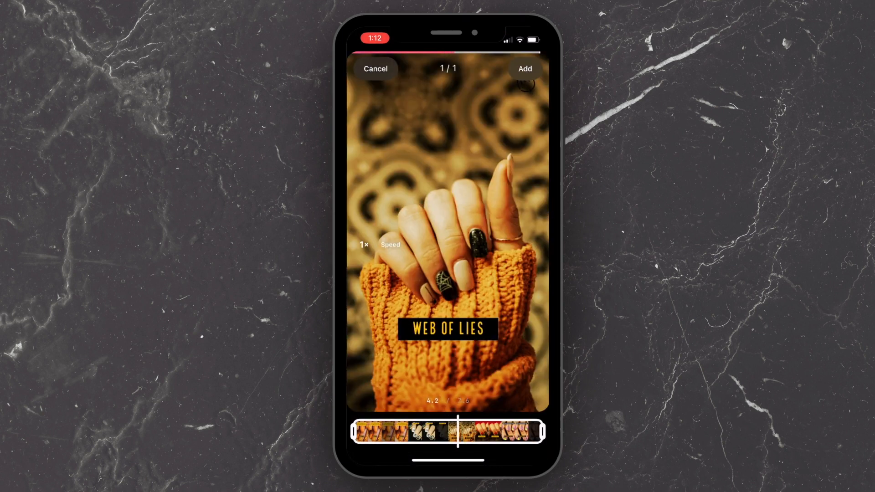
left_click(526, 69)
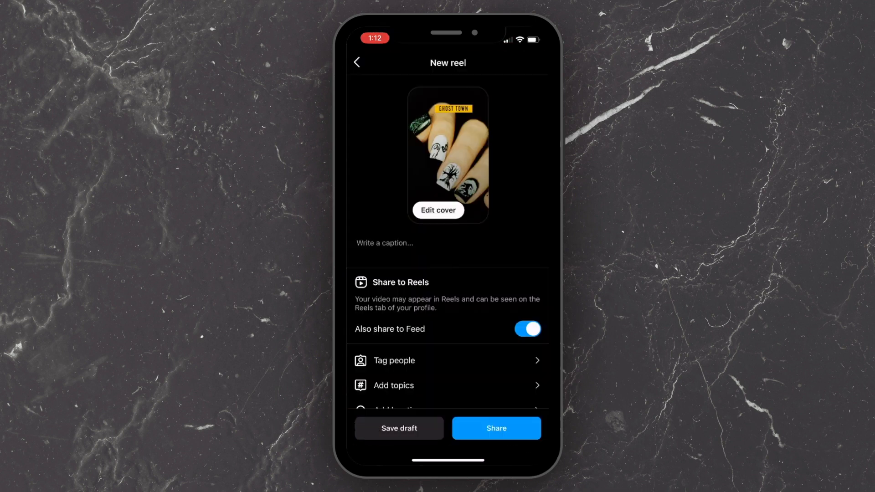
left_click(383, 242)
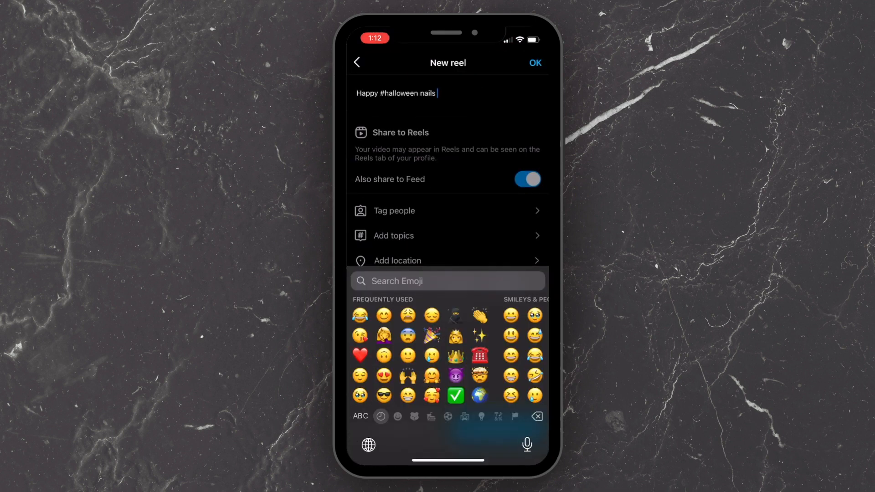
left_click(535, 62)
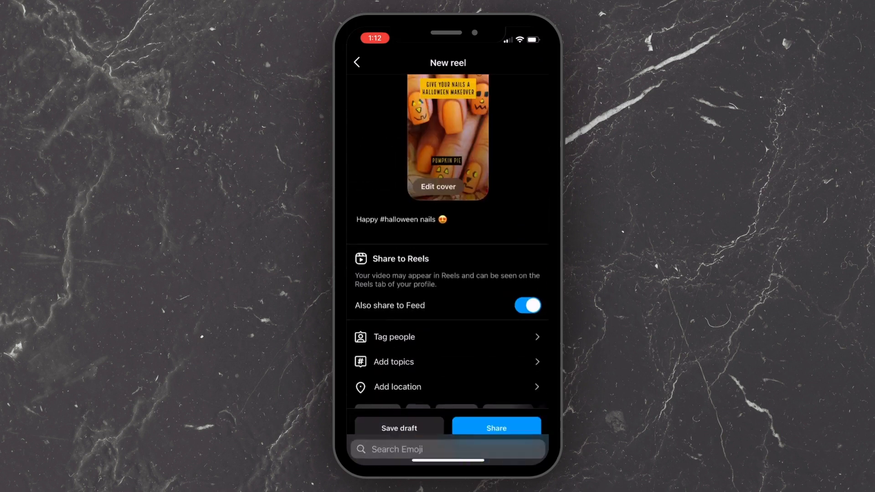